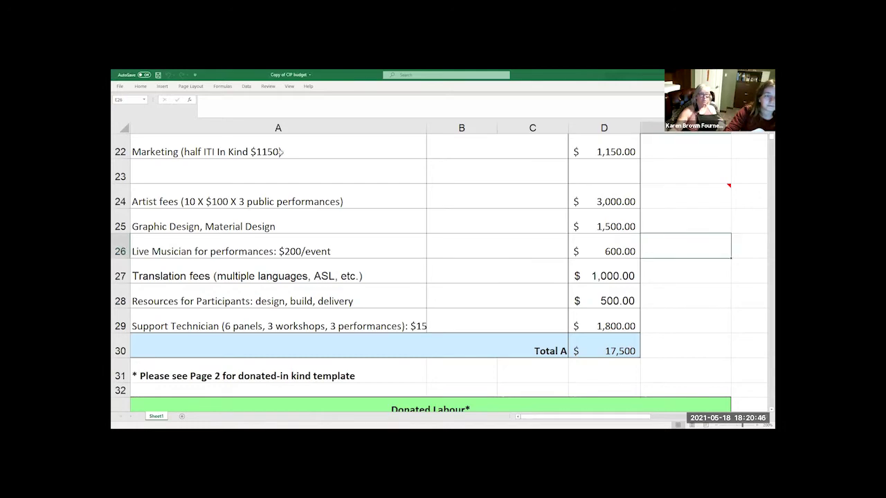
Step: Review the project funding sources at the start of the CIP budget alongside the anticipated project expenses
scroll(313, 247, "up", 4)
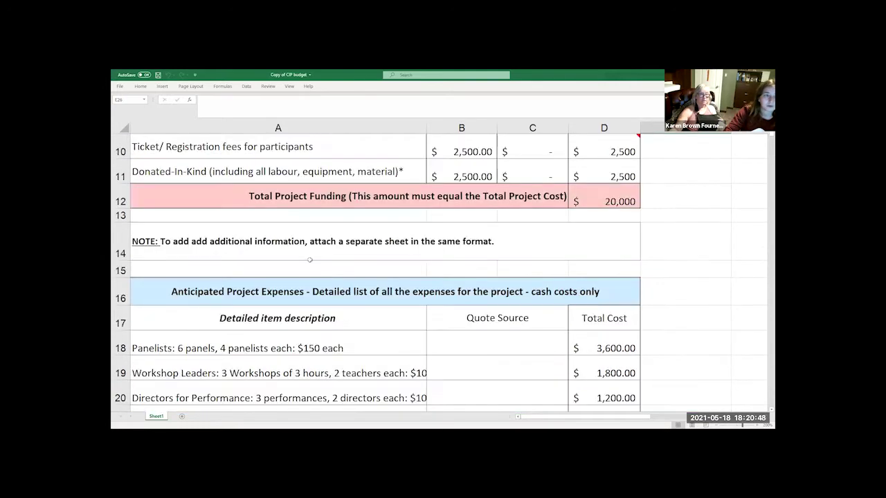
scroll(309, 259, "up", 3)
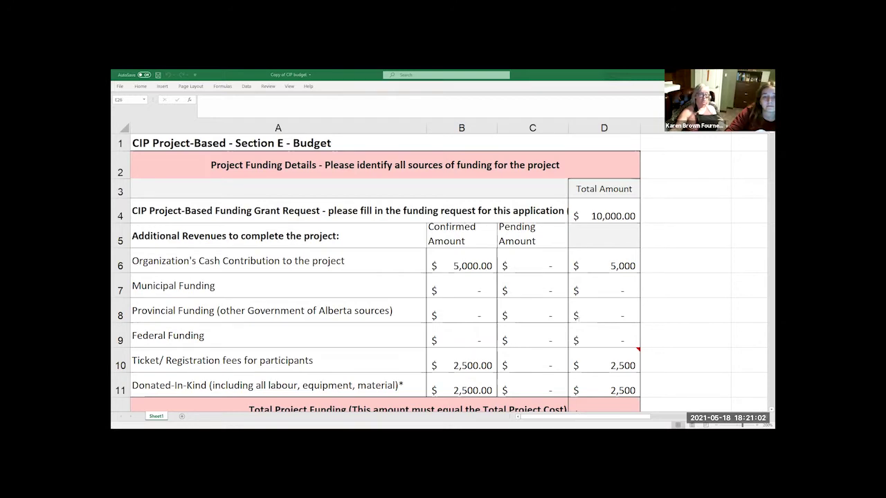
scroll(267, 325, "down", 2)
scroll(267, 324, "down", 3)
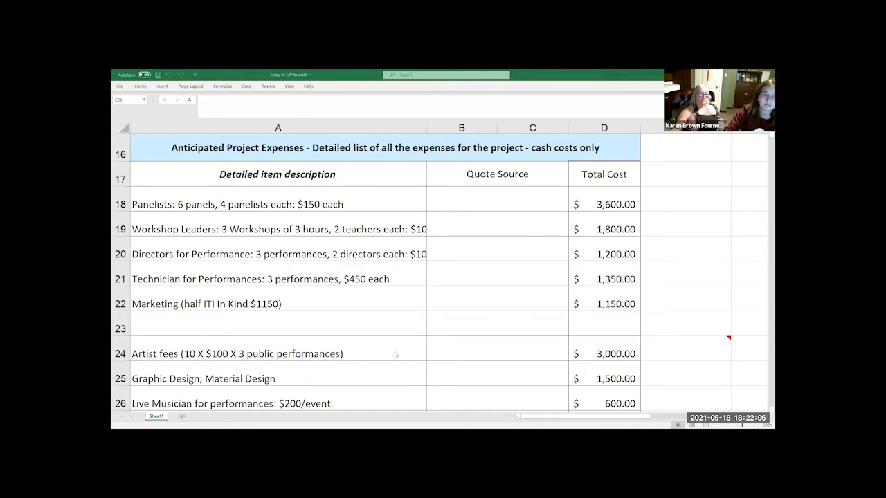
scroll(481, 303, "up", 5)
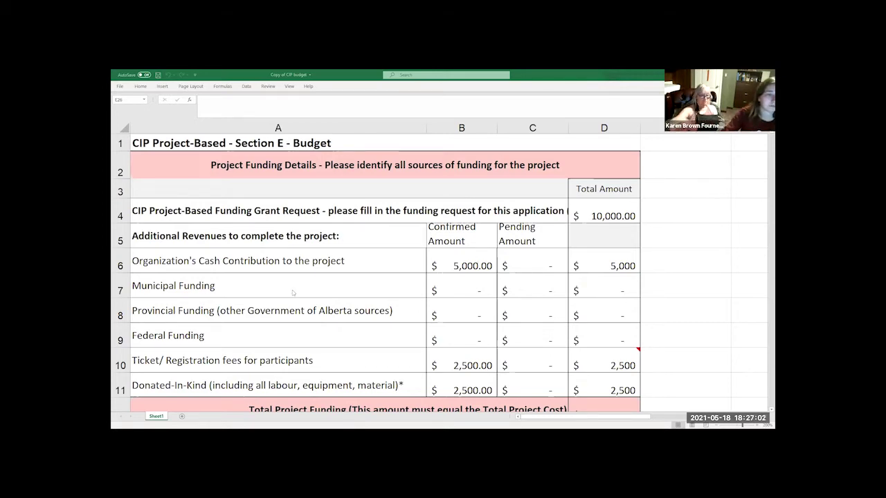
Step: Examine the itemized cash expenses from the panelists row through Total A, and return to the project funding details
scroll(339, 270, "down", 4)
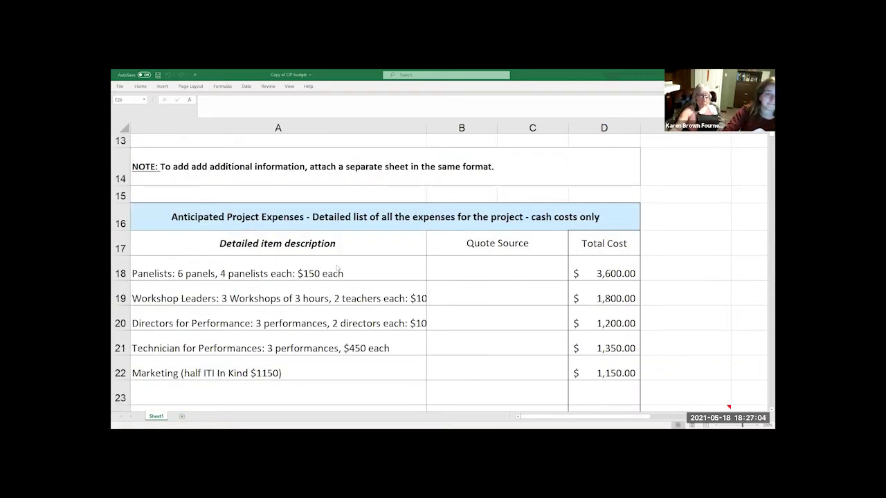
scroll(338, 268, "up", 1)
scroll(339, 268, "down", 2)
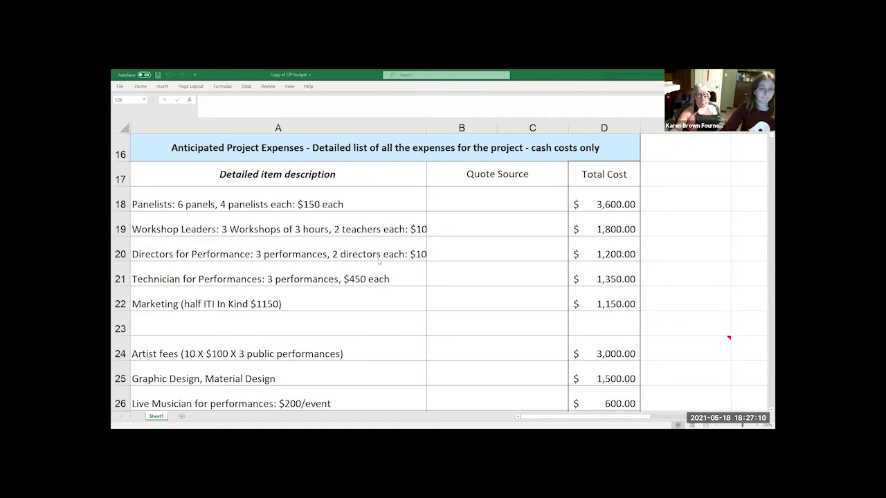
scroll(379, 263, "down", 1)
scroll(378, 262, "down", 1)
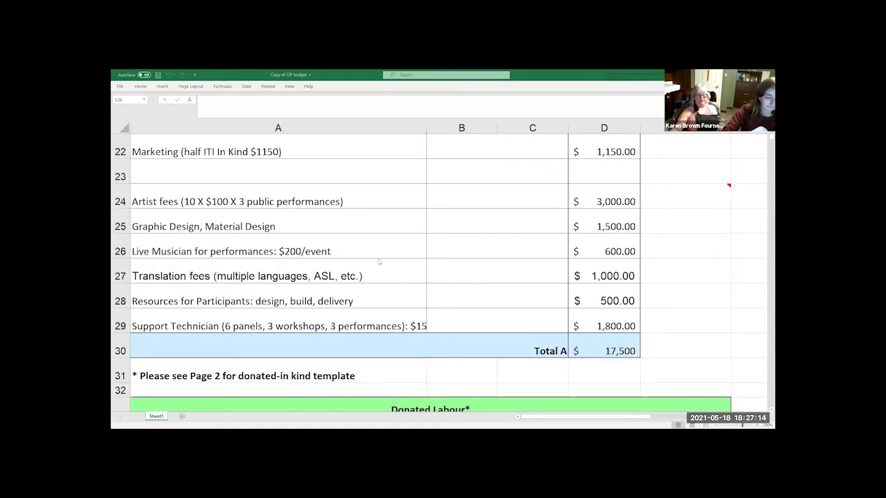
scroll(379, 262, "up", 1)
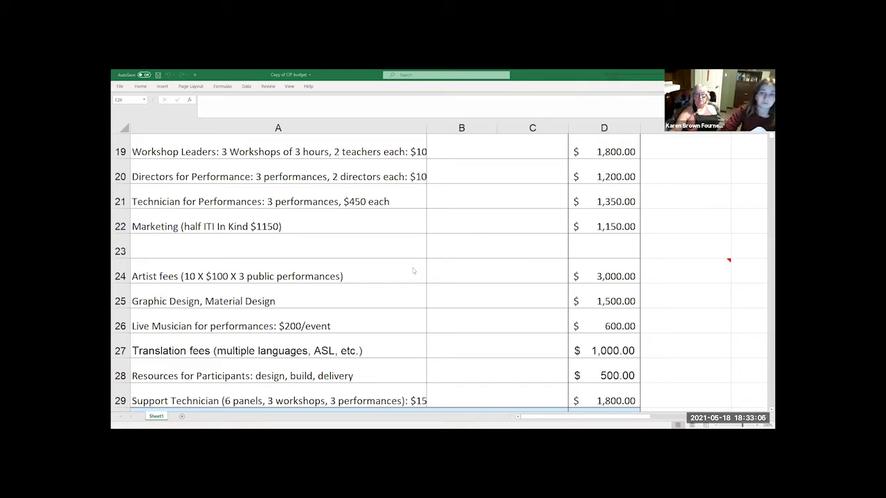
scroll(413, 271, "up", 6)
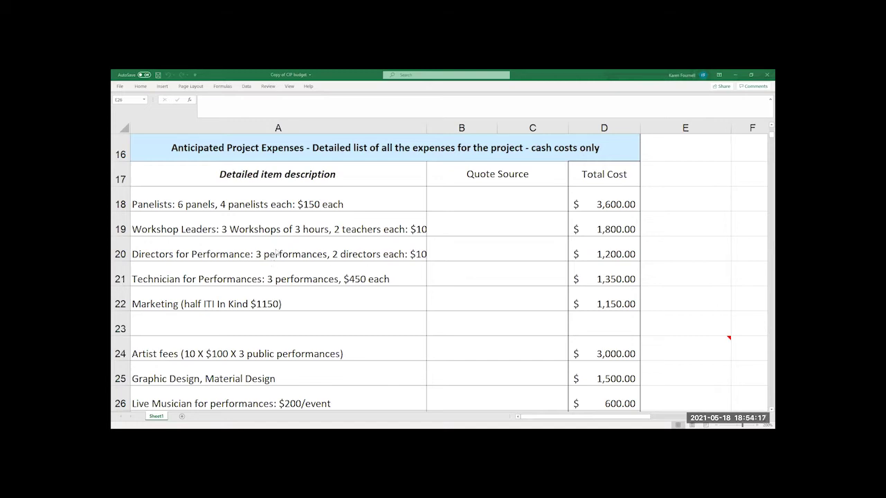
scroll(337, 267, "up", 5)
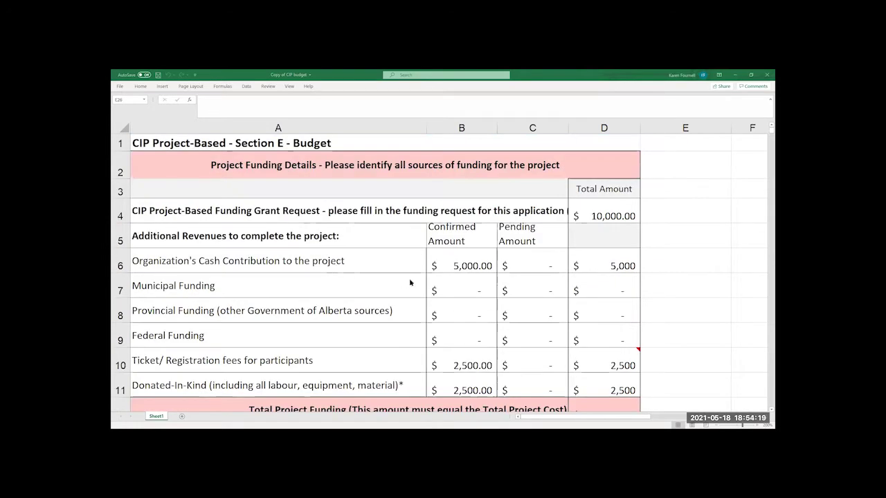
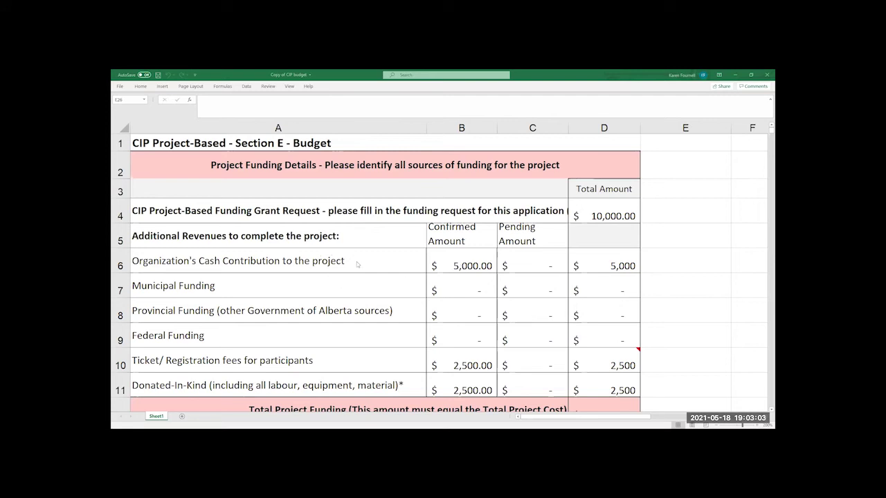
Step: Compare the Total Project Funding row and the sections below it with the listed revenue sources
scroll(358, 266, "down", 2)
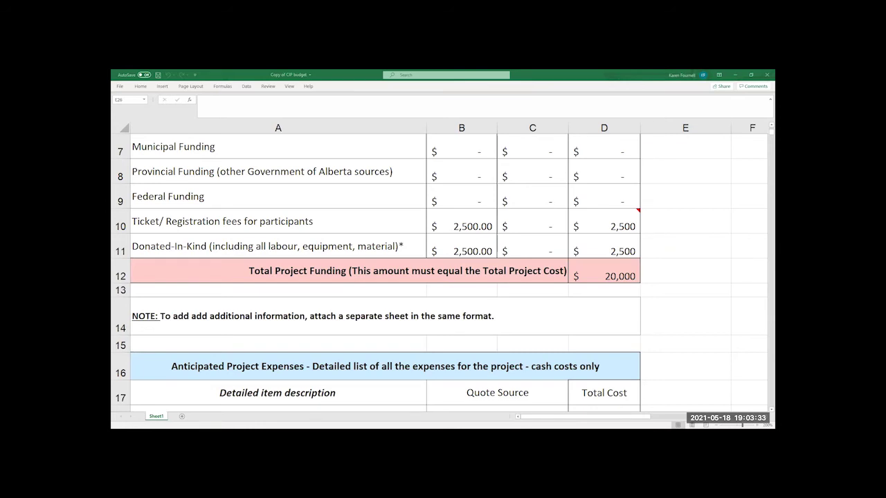
scroll(443, 277, "up", 2)
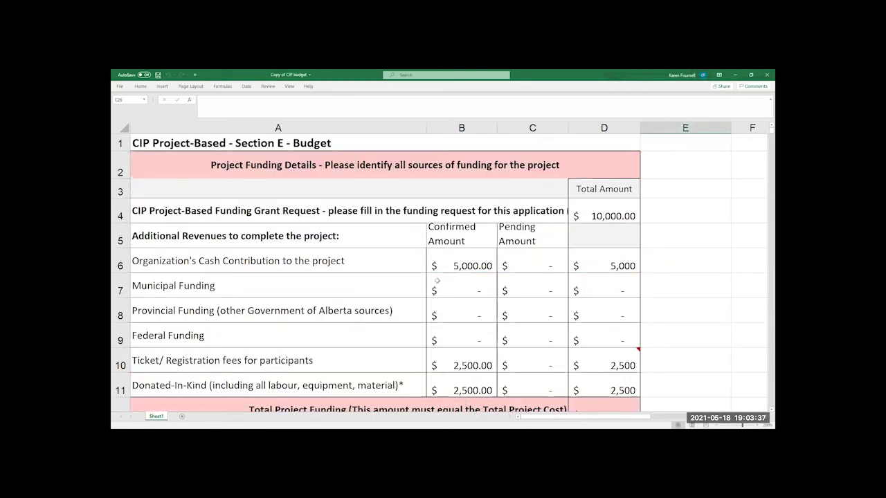
scroll(437, 281, "down", 7)
scroll(422, 332, "up", 7)
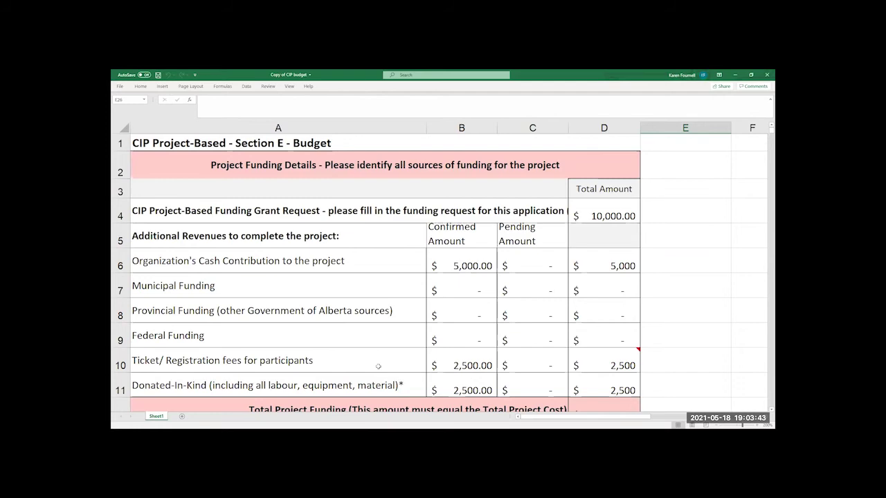
scroll(420, 306, "down", 7)
scroll(420, 306, "up", 1)
scroll(421, 306, "up", 7)
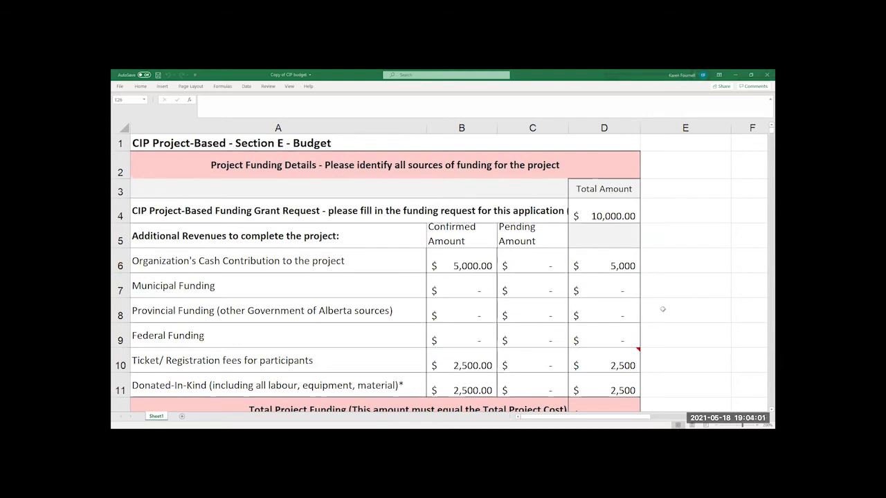
Step: Switch to the "Copy of CIP budget - phasing" workbook and examine how funding and expenses are split across Phases 1 to 3
key("alt+Tab")
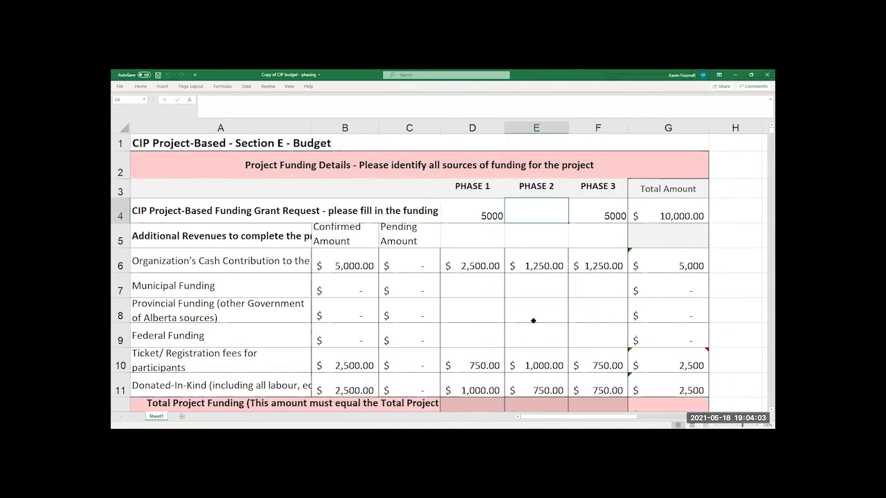
scroll(533, 320, "down", 1)
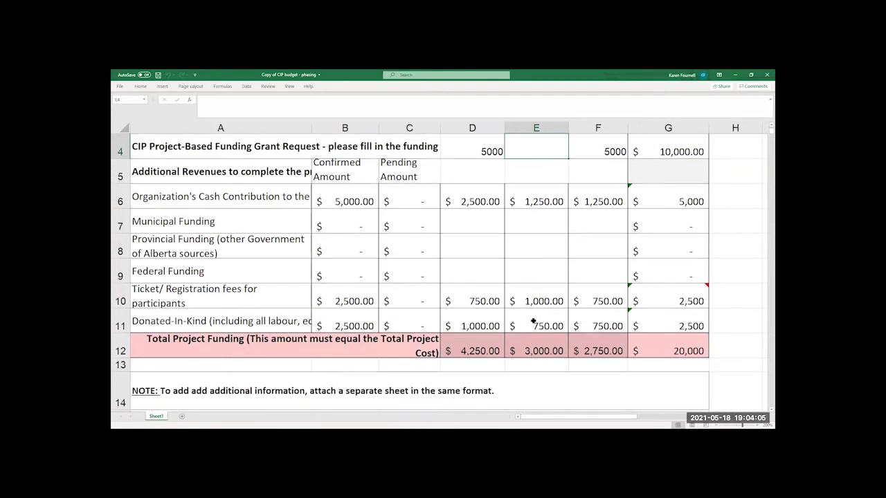
scroll(533, 321, "up", 1)
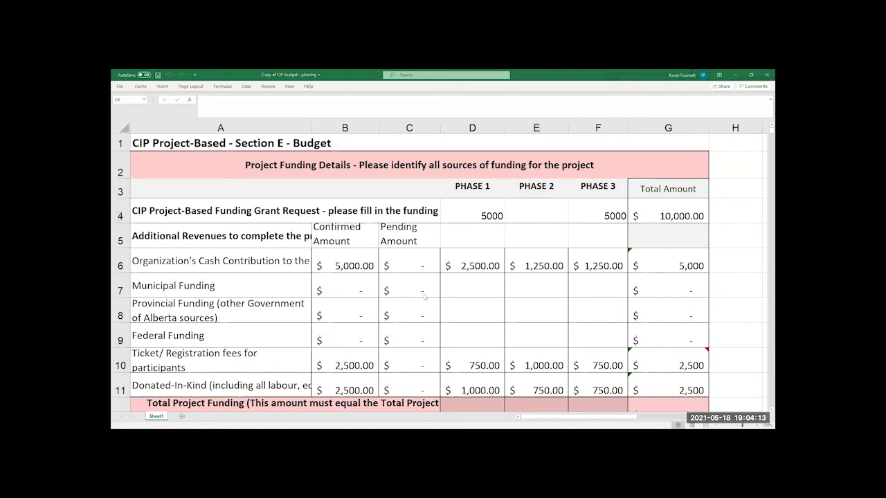
scroll(423, 295, "down", 1)
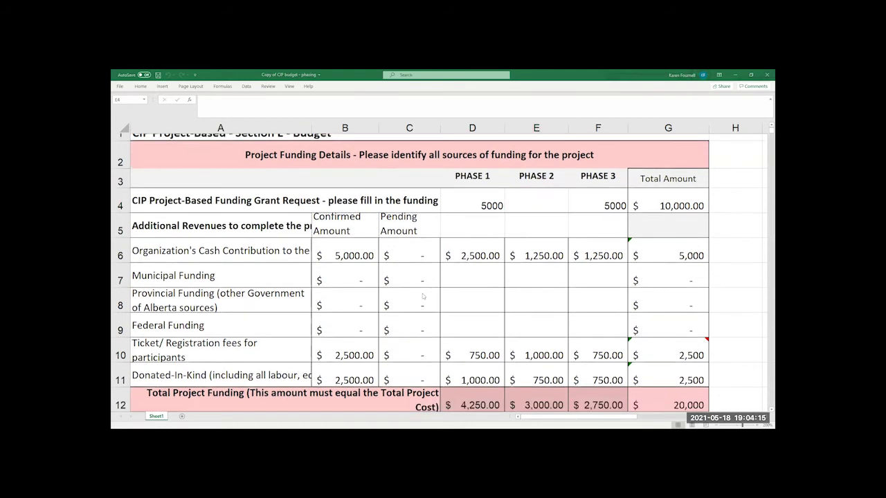
scroll(423, 296, "down", 1)
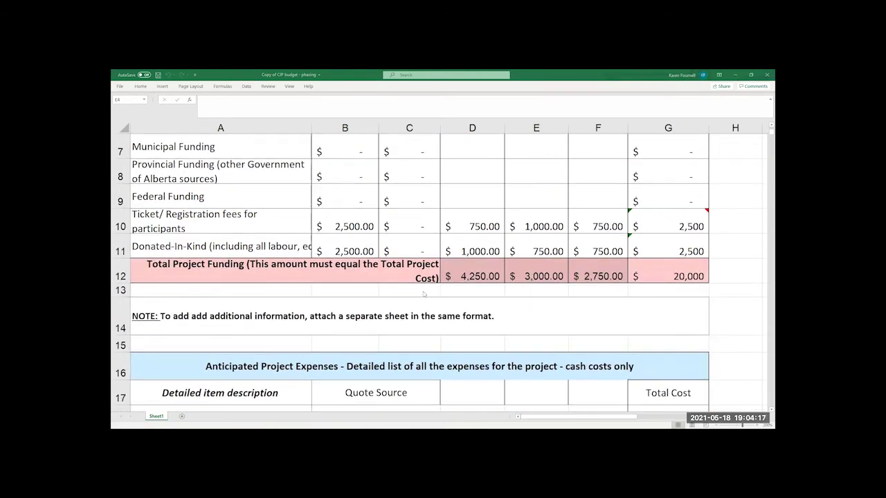
scroll(423, 294, "down", 2)
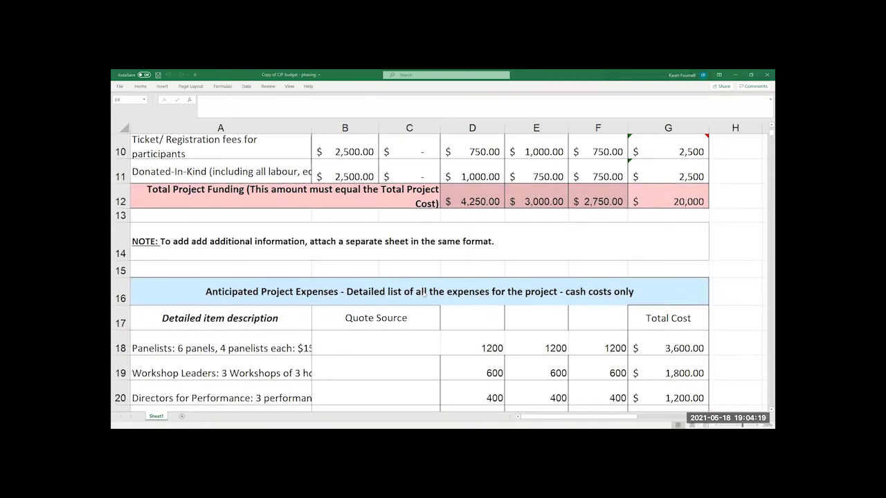
scroll(424, 294, "down", 1)
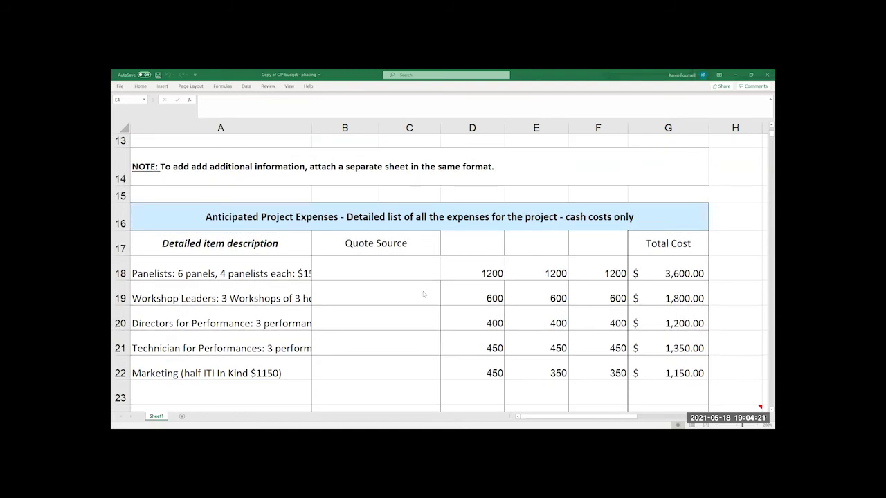
scroll(424, 294, "down", 1)
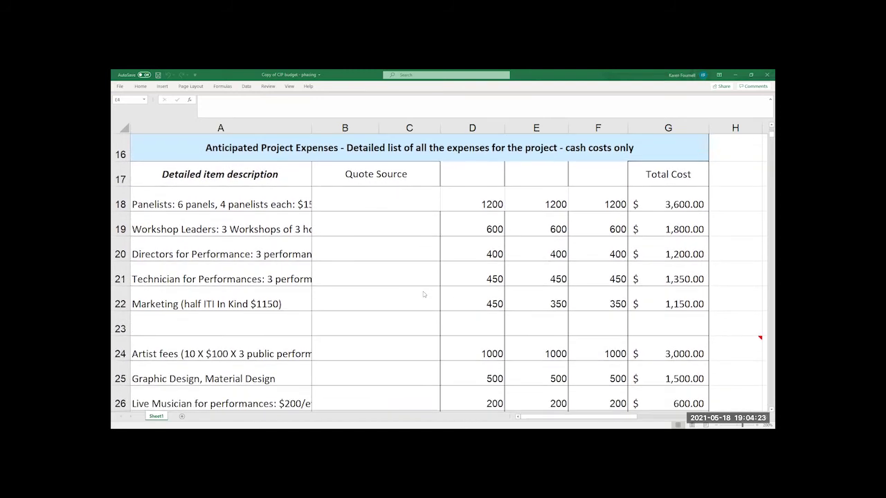
scroll(423, 294, "down", 1)
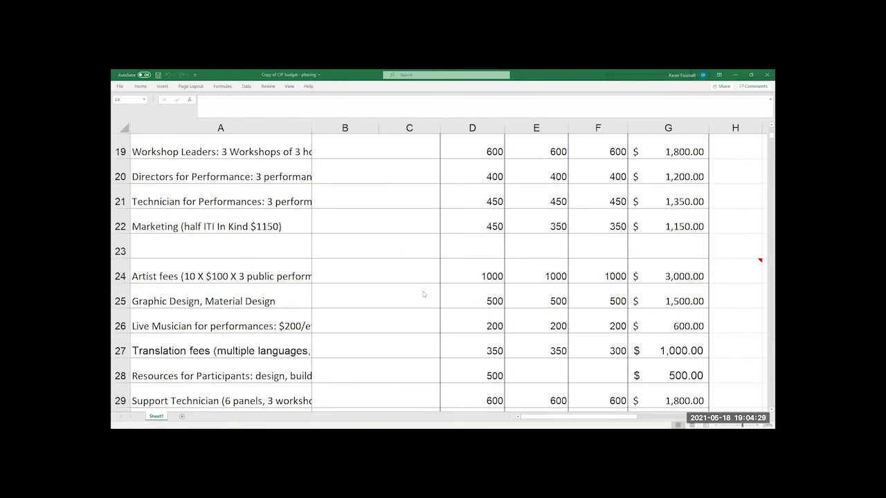
scroll(424, 294, "down", 1)
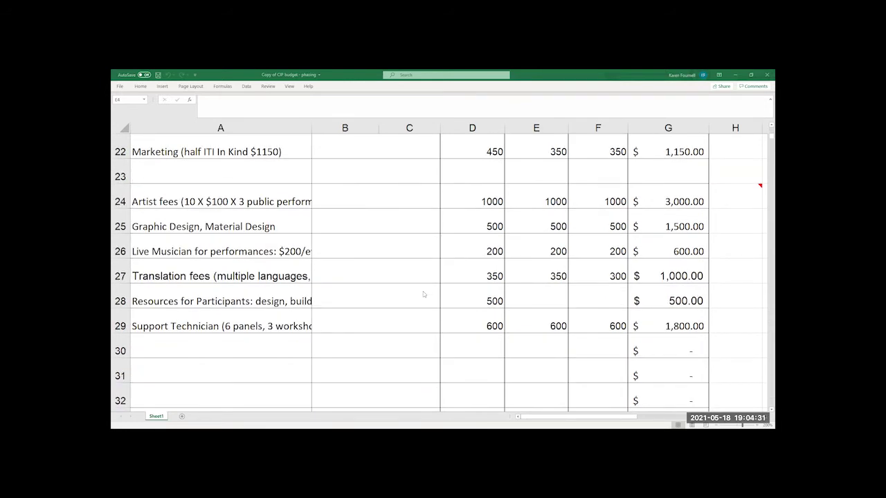
scroll(423, 294, "down", 1)
scroll(423, 294, "down", 1)
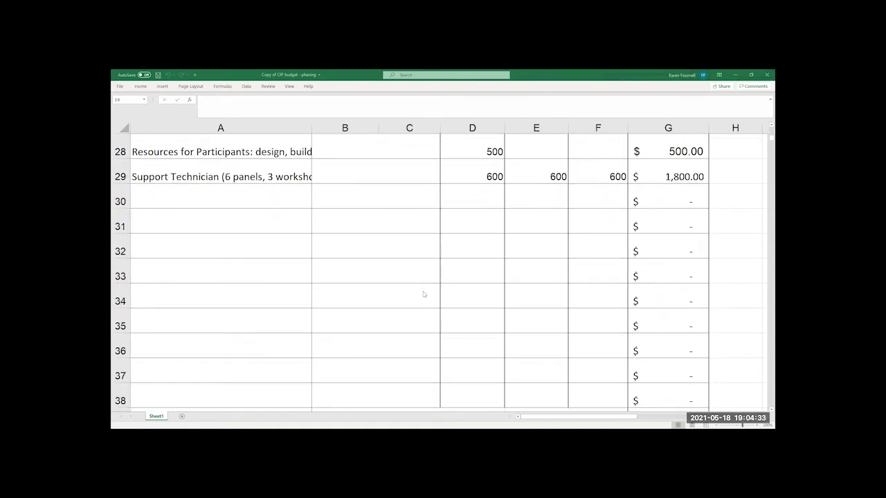
Step: Examine the Total A row and the Donated Labour and Donated Equipment sections of the phased budget
scroll(423, 294, "down", 6)
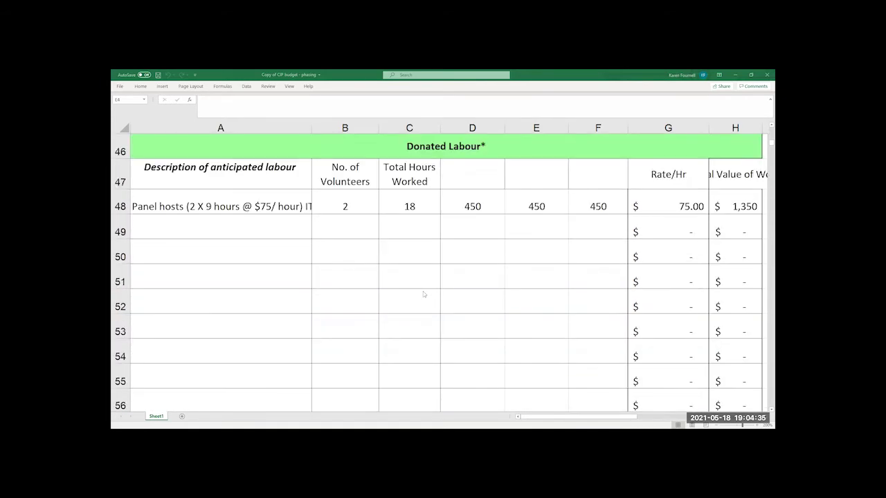
scroll(423, 294, "up", 1)
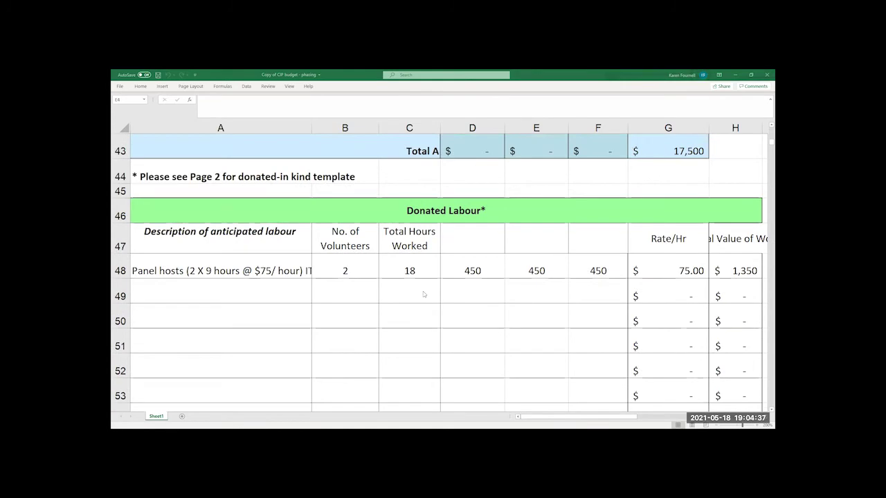
scroll(424, 294, "down", 1)
scroll(423, 294, "down", 5)
scroll(424, 294, "up", 6)
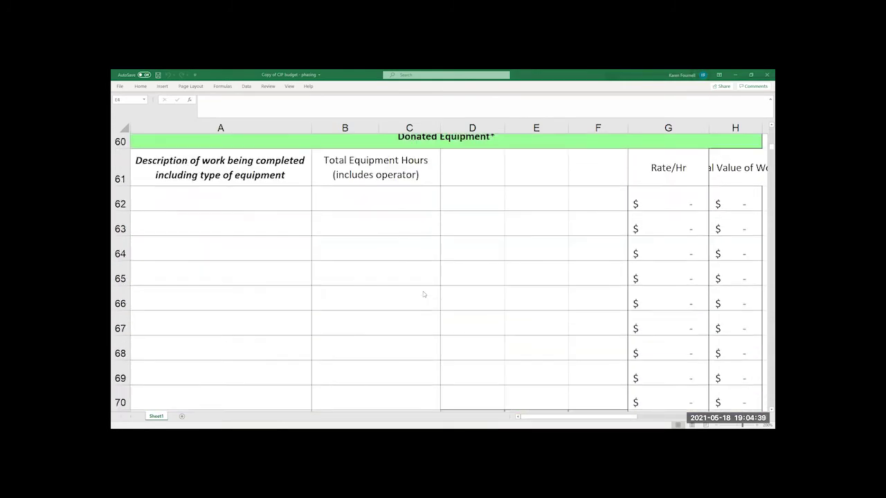
scroll(423, 291, "up", 14)
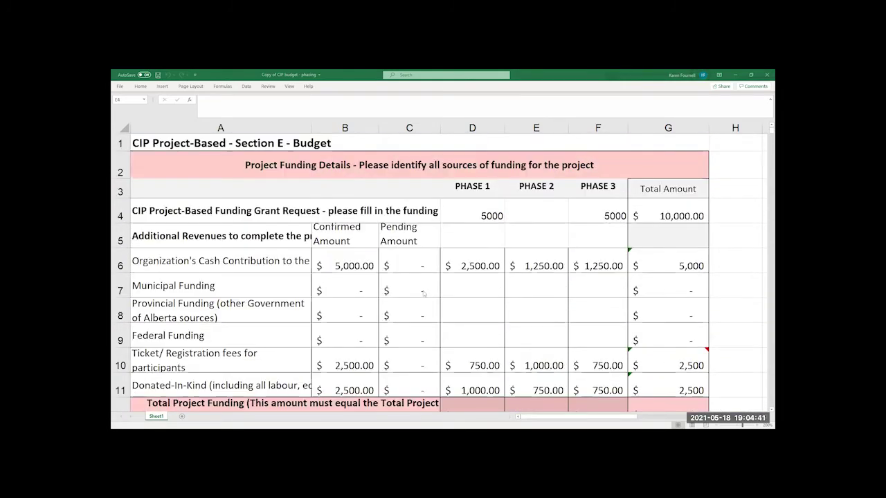
Step: Review the phased Total Project Funding row and the phase amounts of the anticipated project expenses
scroll(426, 291, "down", 1)
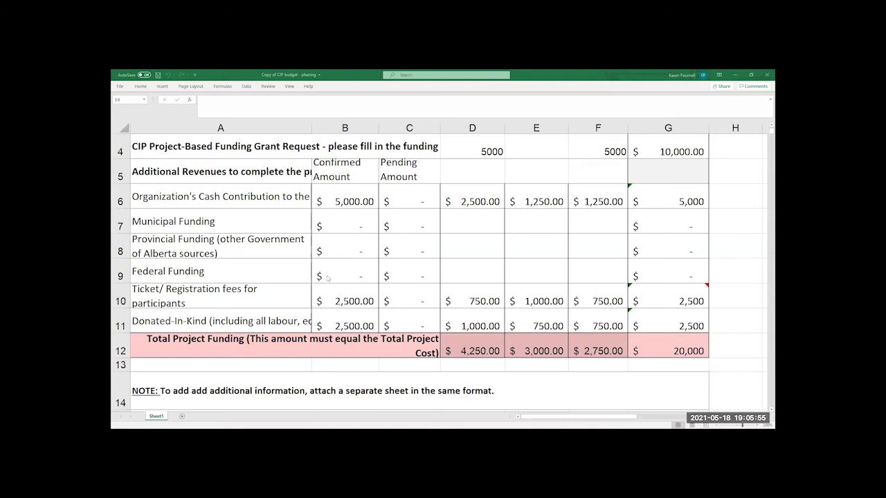
scroll(327, 280, "down", 6)
scroll(333, 277, "up", 1)
scroll(333, 274, "up", 1)
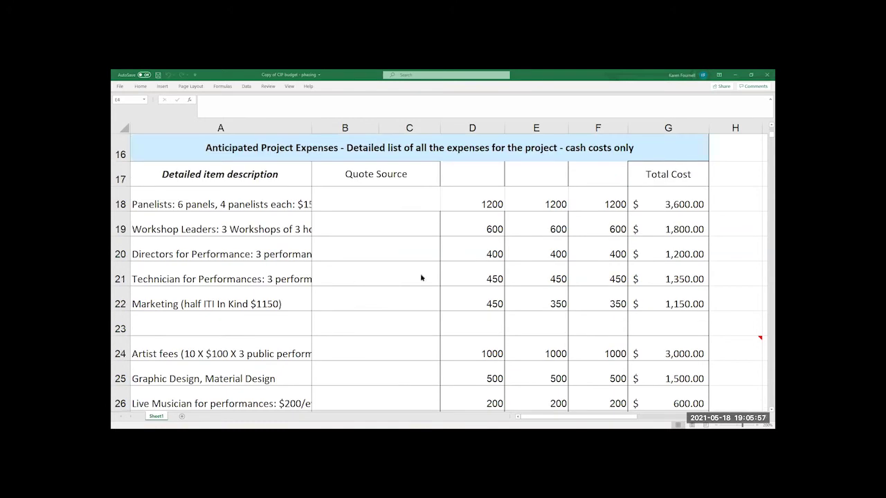